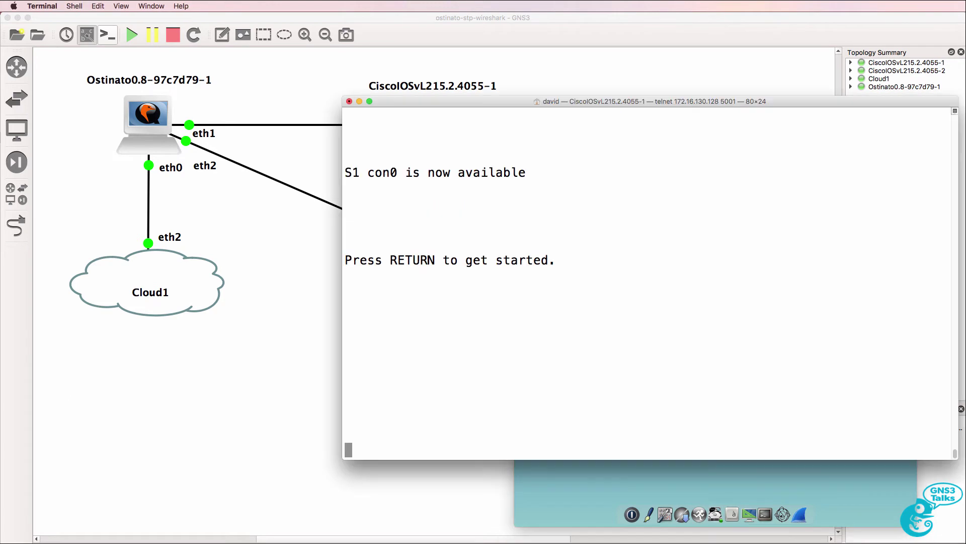
Enter privileged mode on switch 1 and run sh cdp nei, which shows 0 entries
key("Return")
type("en")
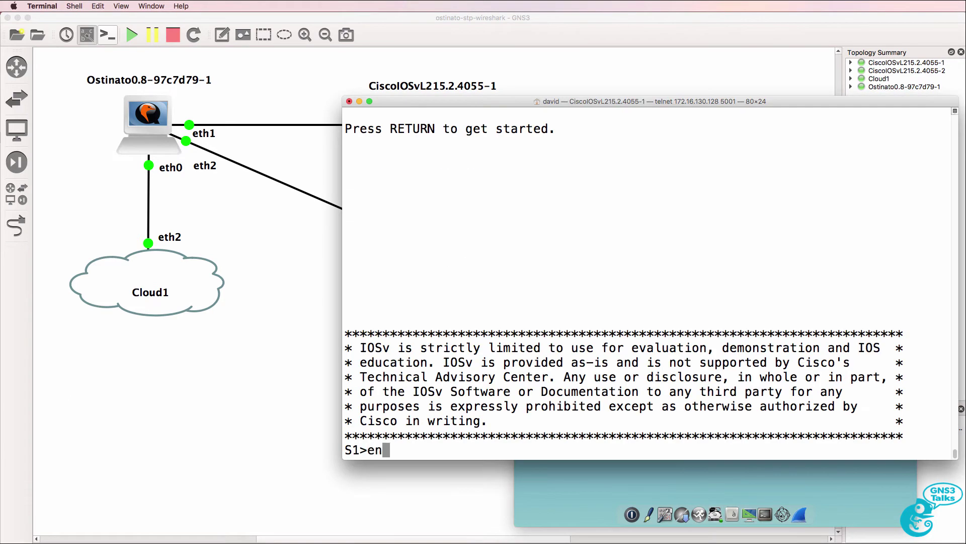
key("Return")
type("sh cd p nei")
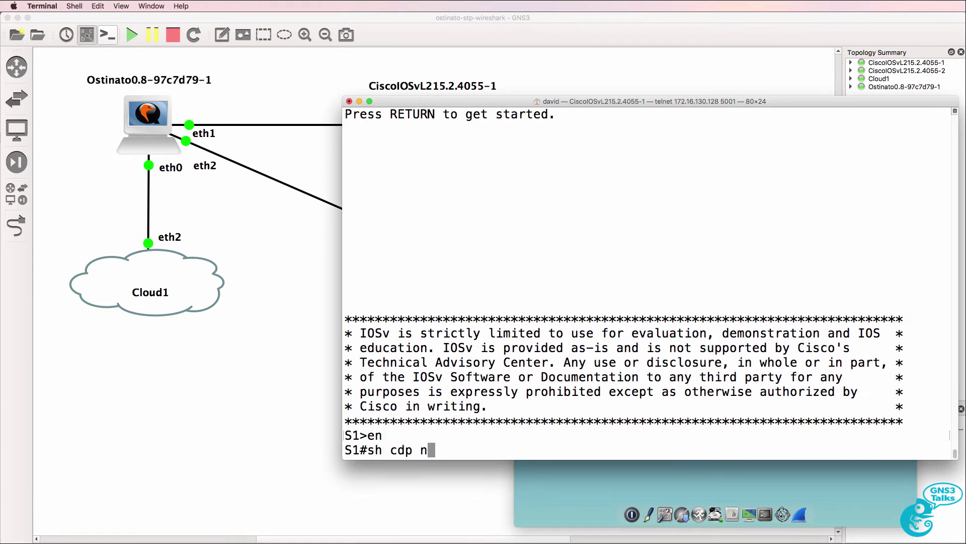
key("Return")
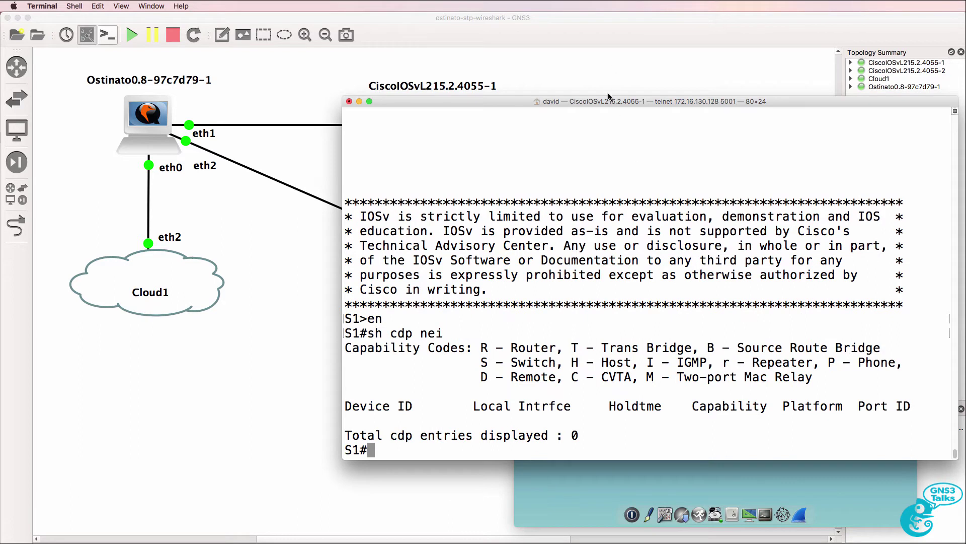
Enter privileged mode on switch 2 and run sh cdp nei, also showing 0 entries
left_click_drag(609, 95, 290, 244)
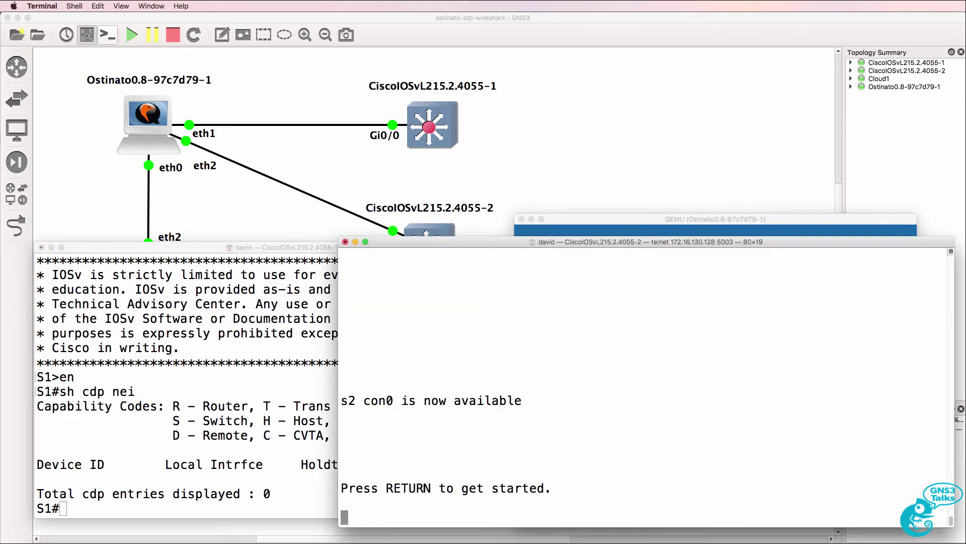
key("Return")
type("en")
key("Return")
type("sh cd")
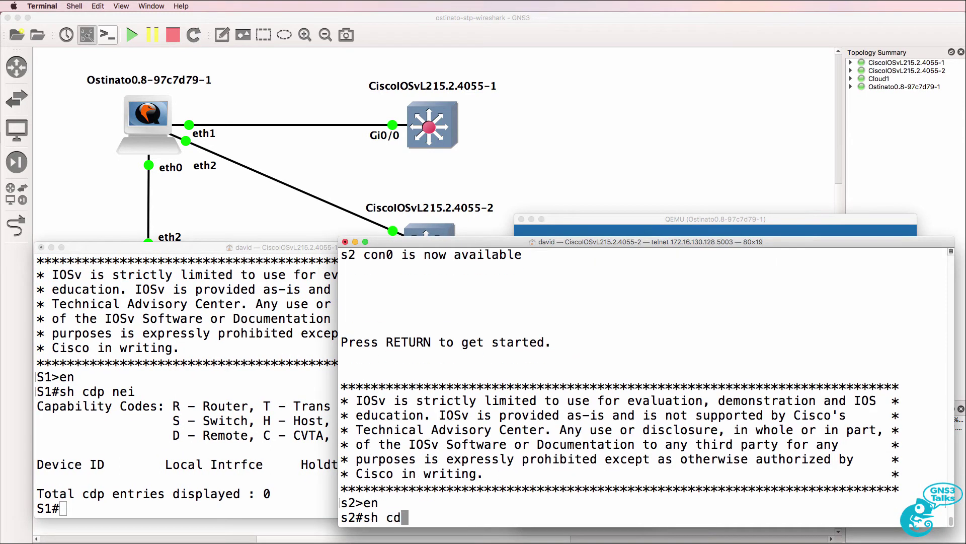
type("p nei")
key("Return")
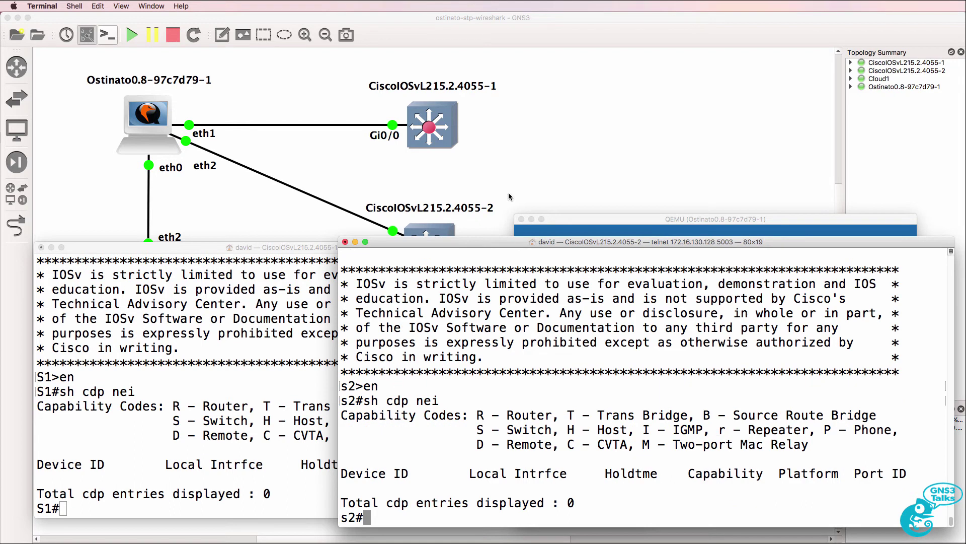
left_click_drag(647, 225, 649, 65)
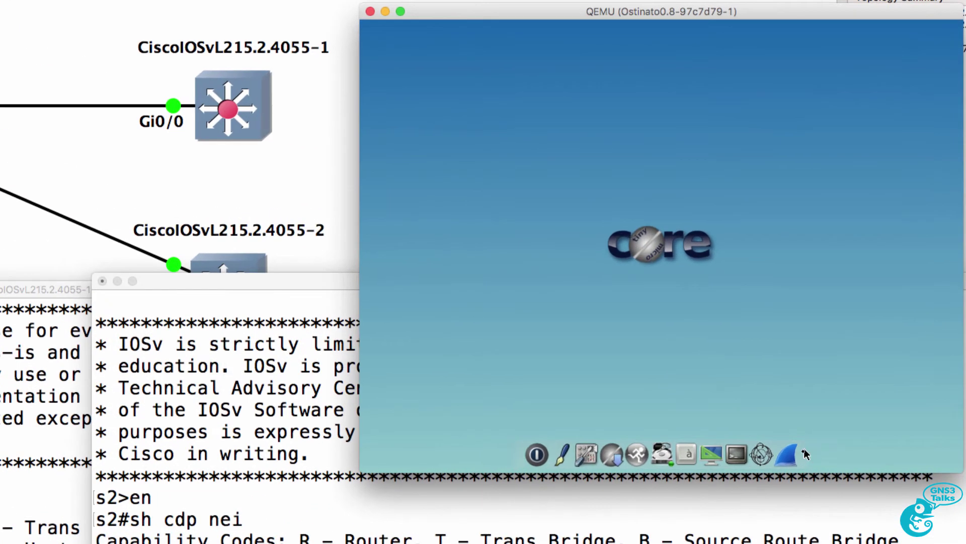
Capture eth1 in Wireshark, stopping once two STP frames and a 407-byte CDP frame arrive
left_click(798, 459)
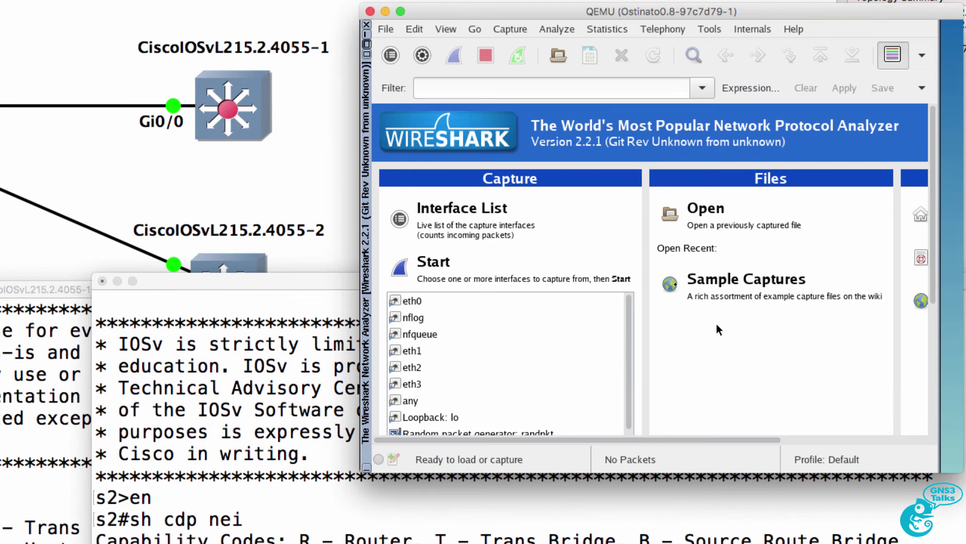
left_click(510, 29)
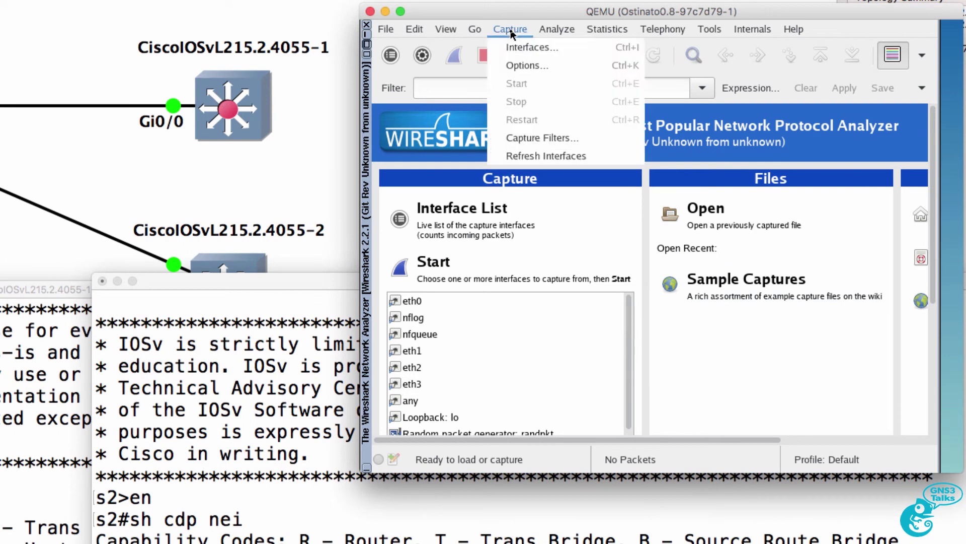
left_click(513, 46)
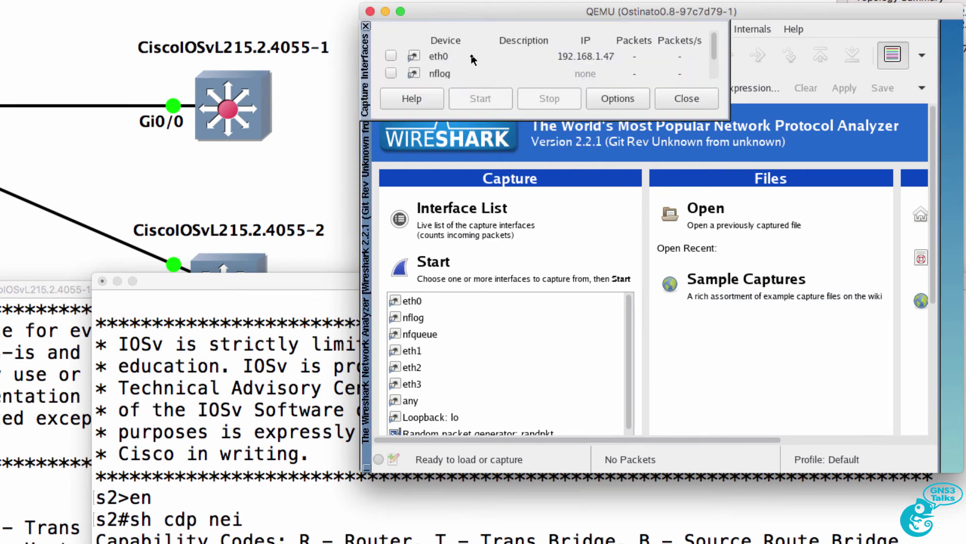
scroll(716, 59, "down", 2)
scroll(715, 59, "down", 1)
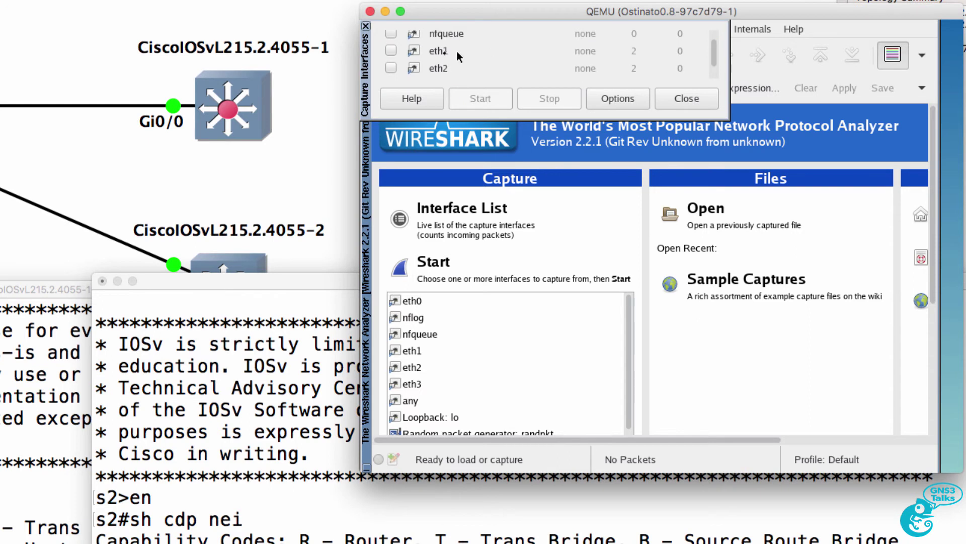
left_click(390, 51)
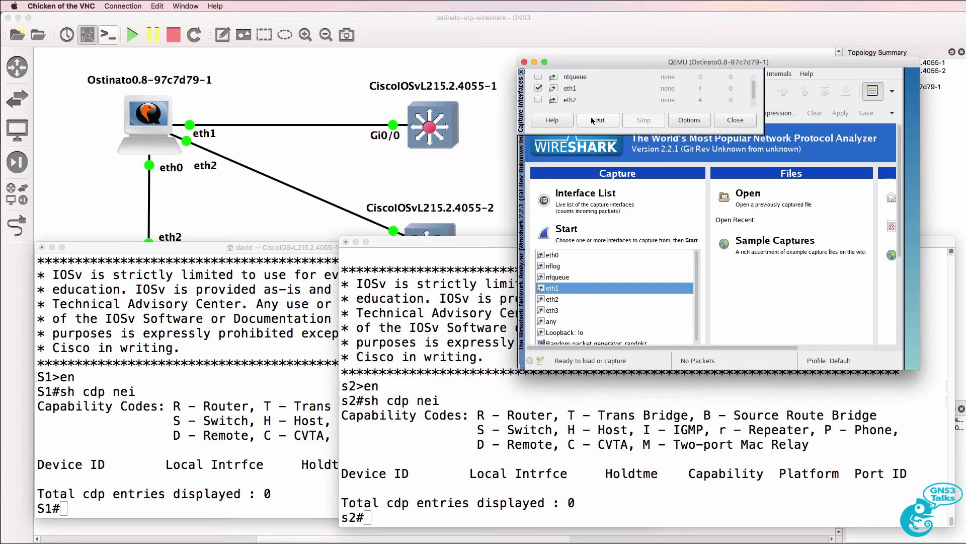
left_click(597, 120)
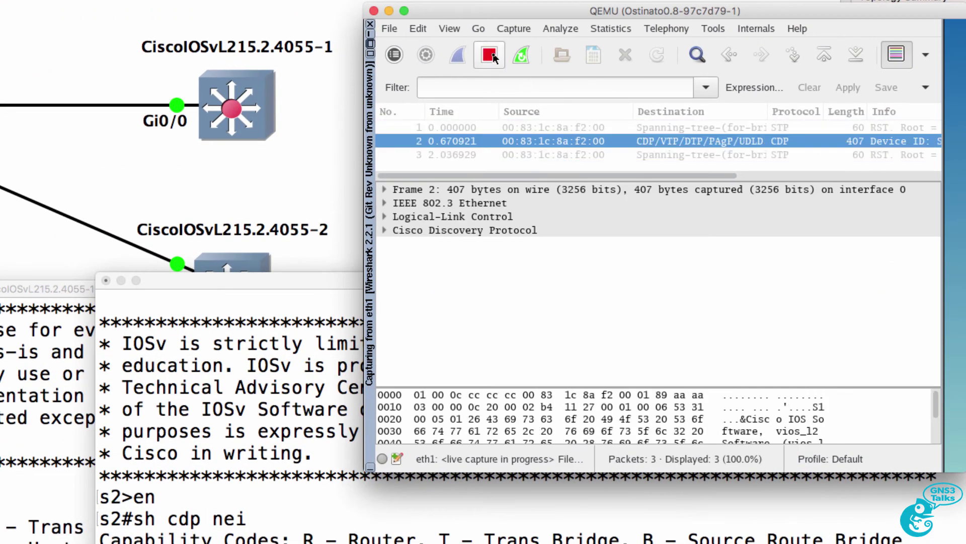
left_click(491, 55)
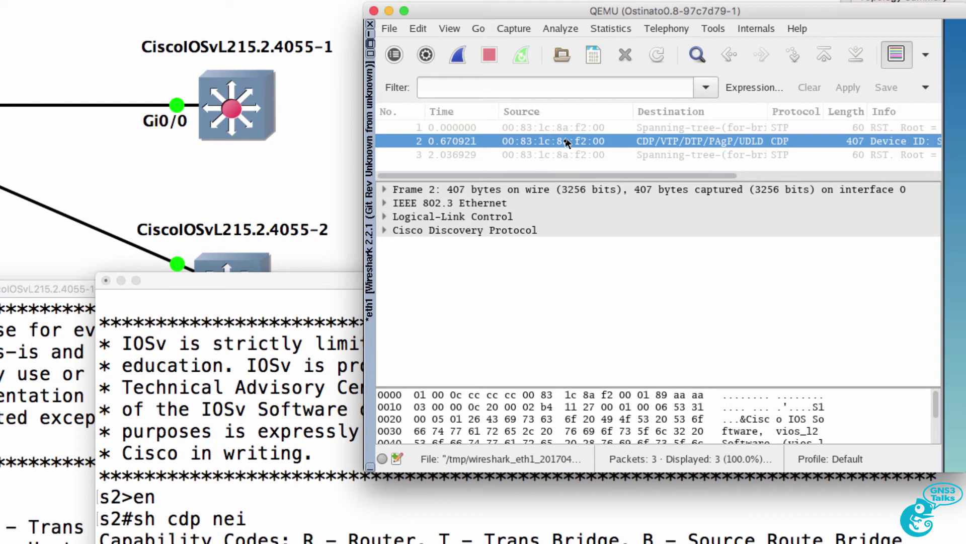
Export only the selected CDP packet as 'cdps1' in Wireshark/tcpdump pcap format
left_click(390, 29)
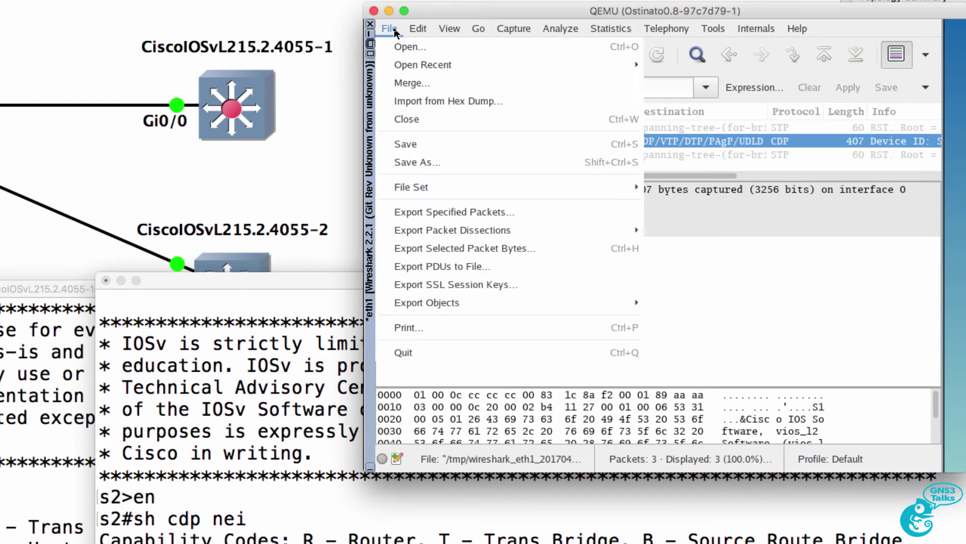
left_click(440, 213)
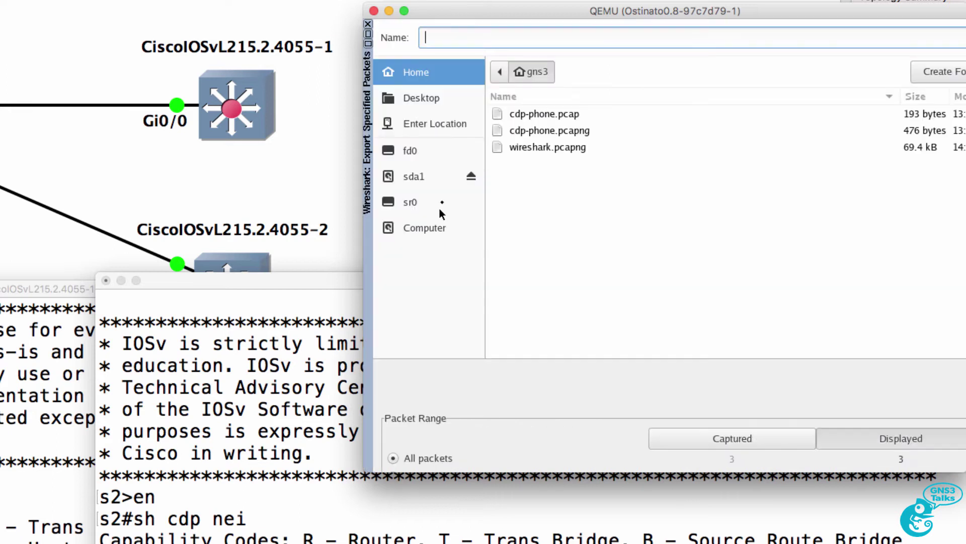
type("cdps1")
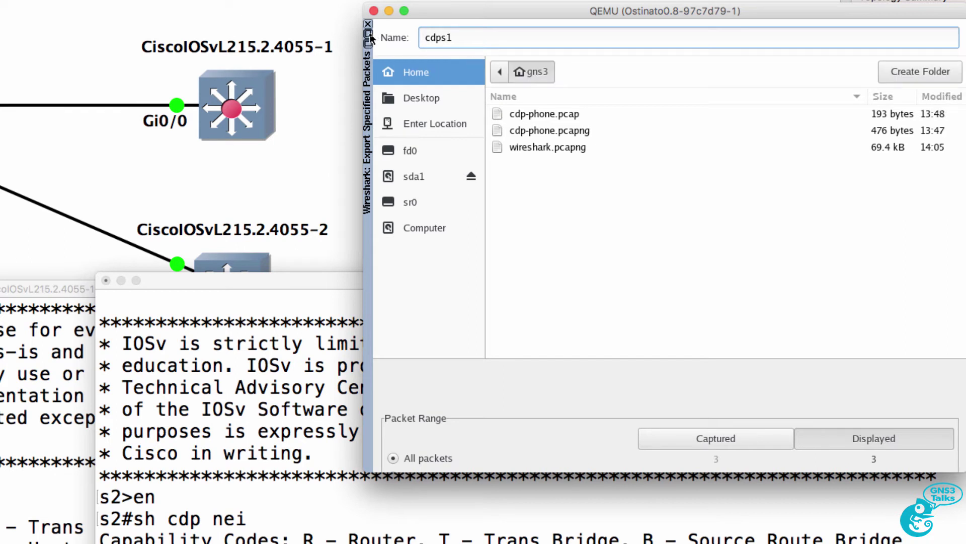
left_click(411, 344)
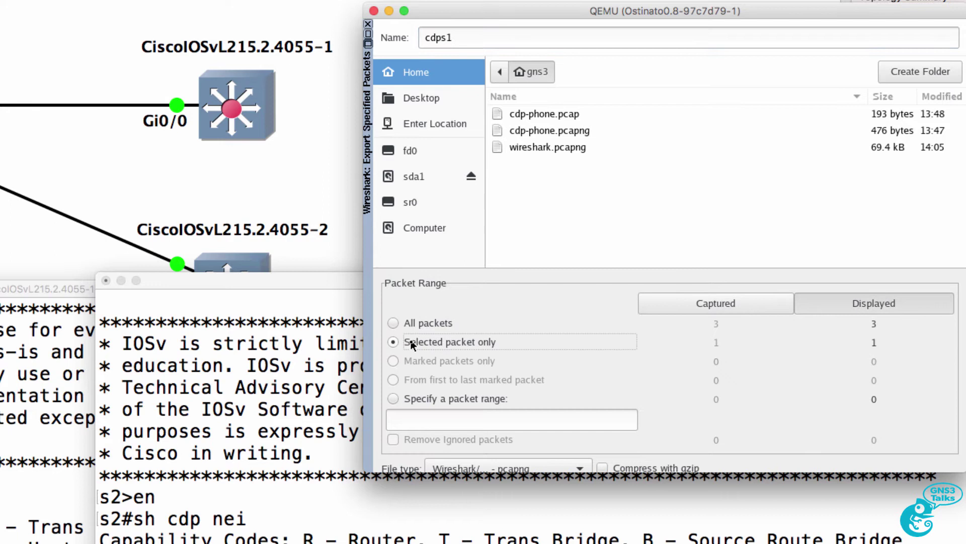
left_click(518, 468)
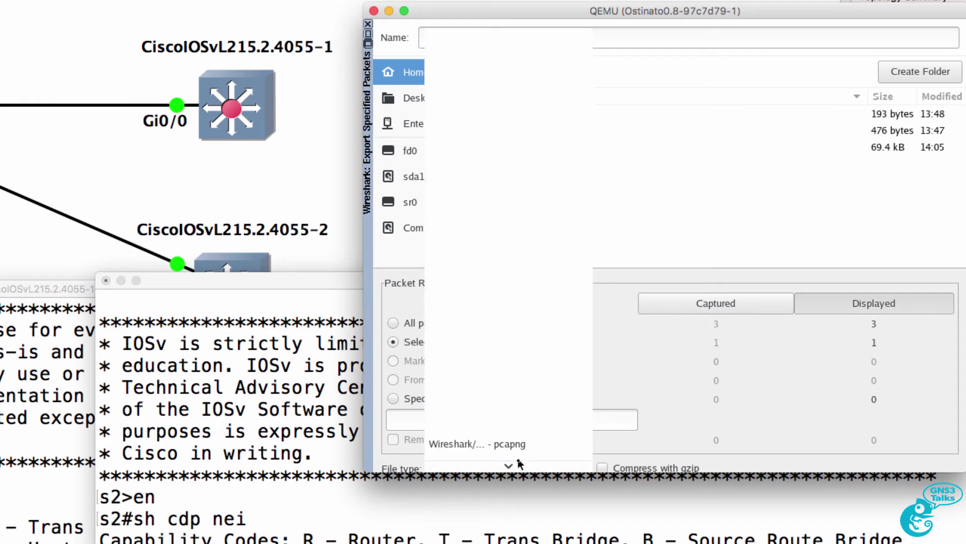
scroll(533, 437, "down", 1)
left_click(532, 405)
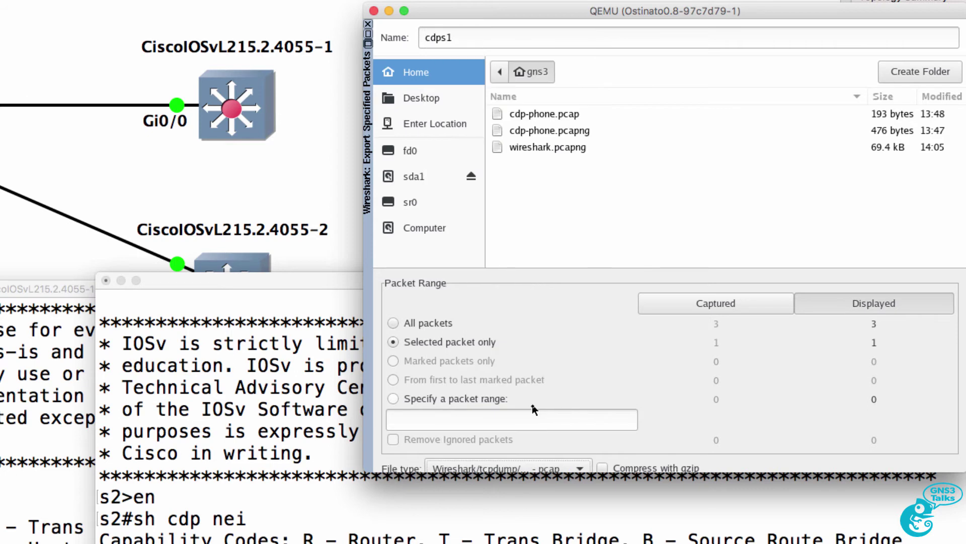
left_click(508, 40)
key("Return")
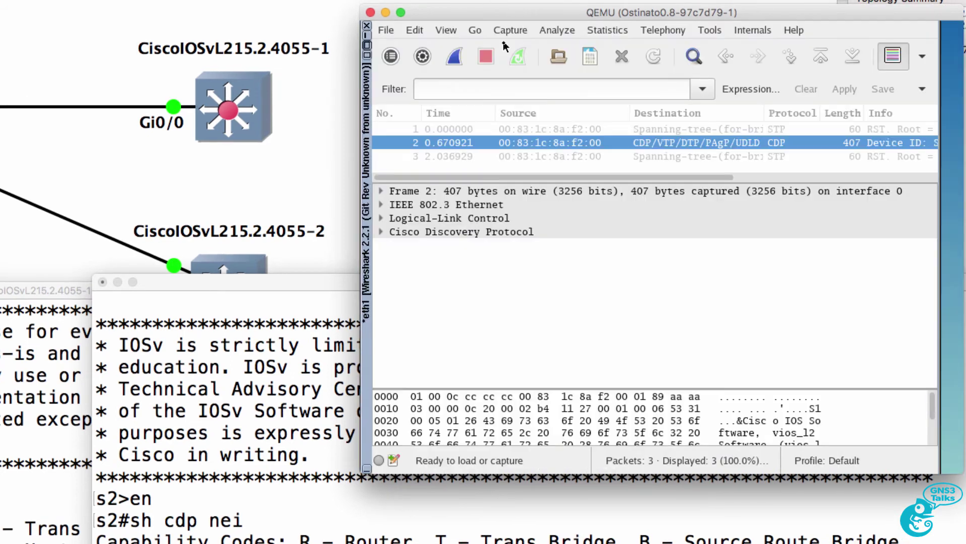
Launch Ostinato, select port eth2 and delete its existing stream
left_click(367, 35)
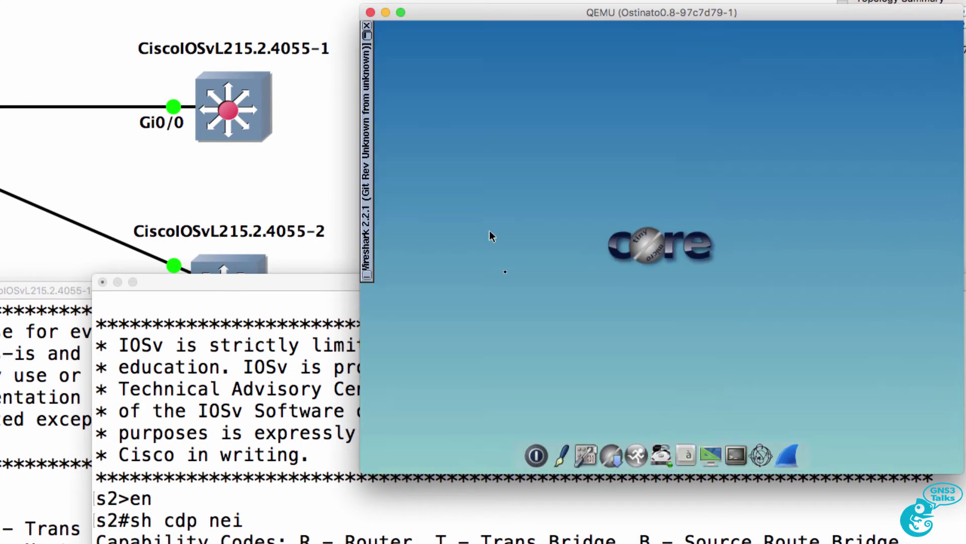
left_click(772, 443)
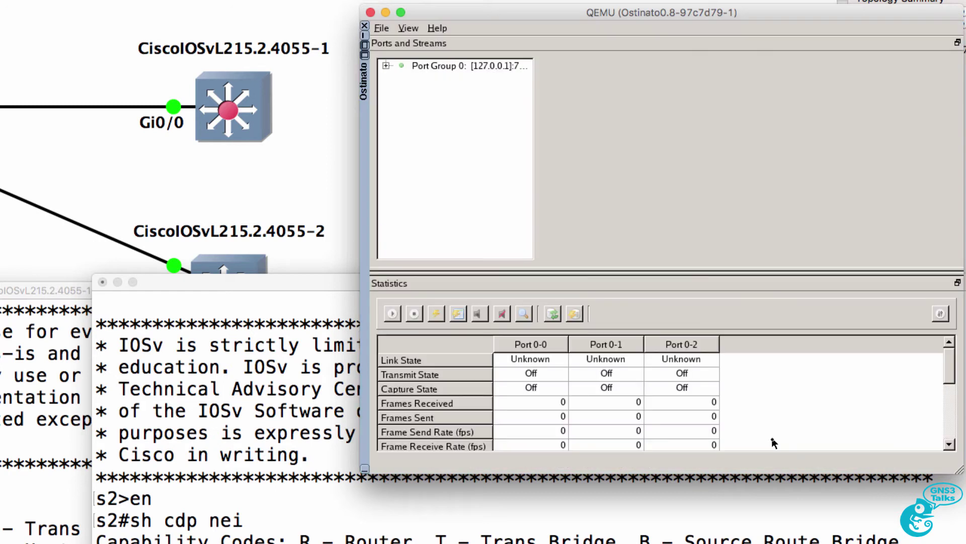
left_click(437, 91)
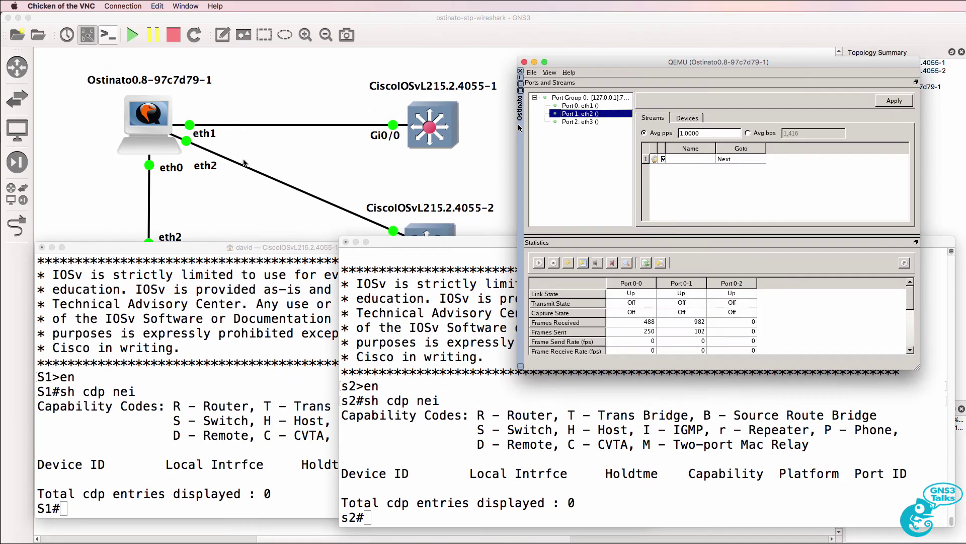
left_click(244, 169)
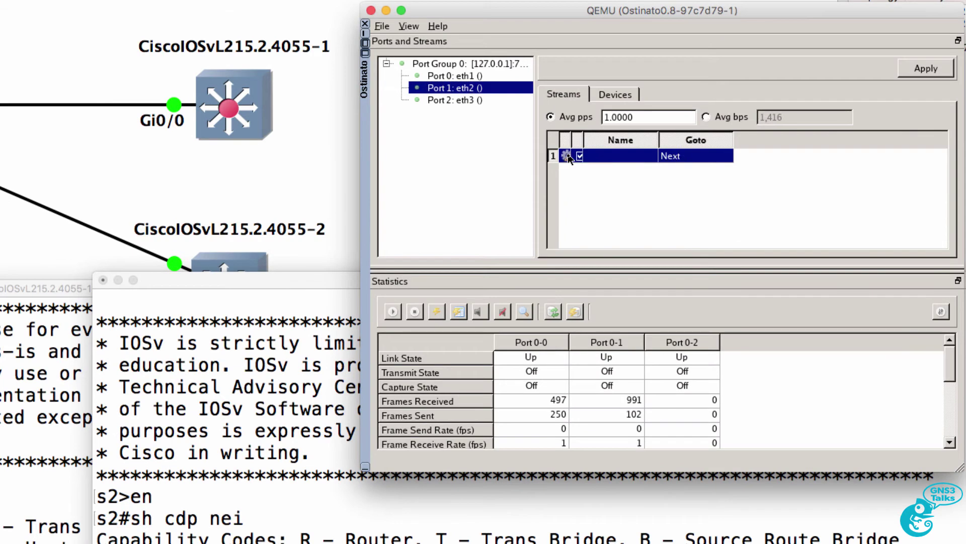
right_click(568, 158)
left_click(595, 218)
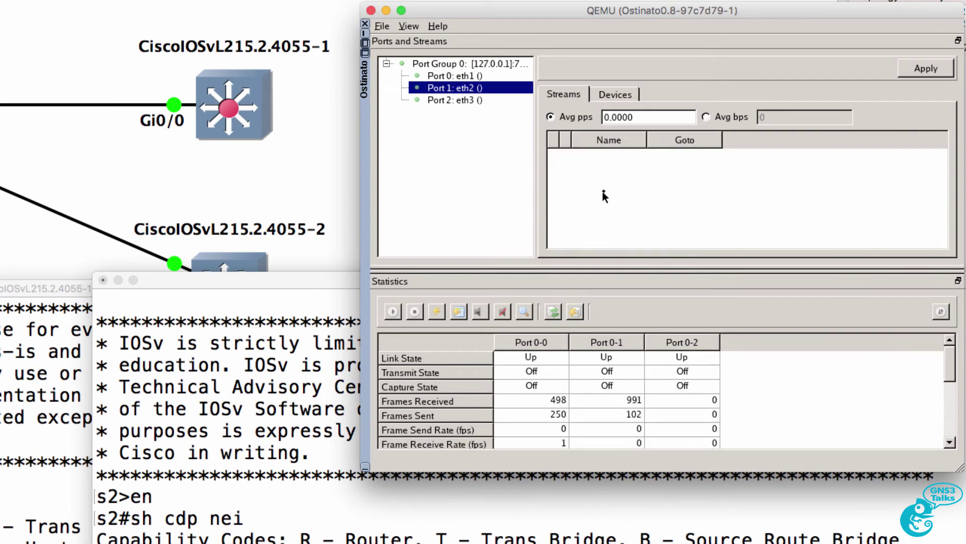
Import cdps1.pcap onto eth2 as a stream using Intelligent Import
left_click(382, 25)
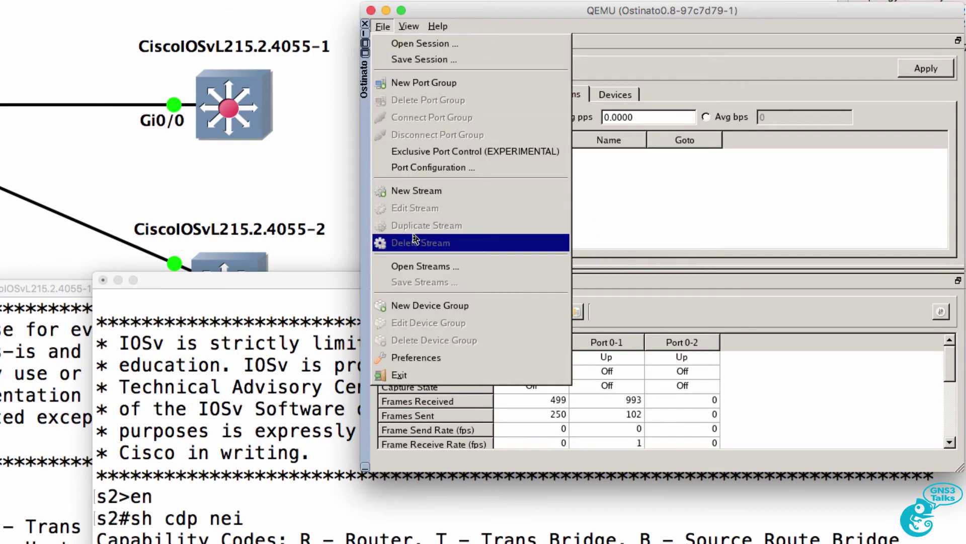
left_click(426, 266)
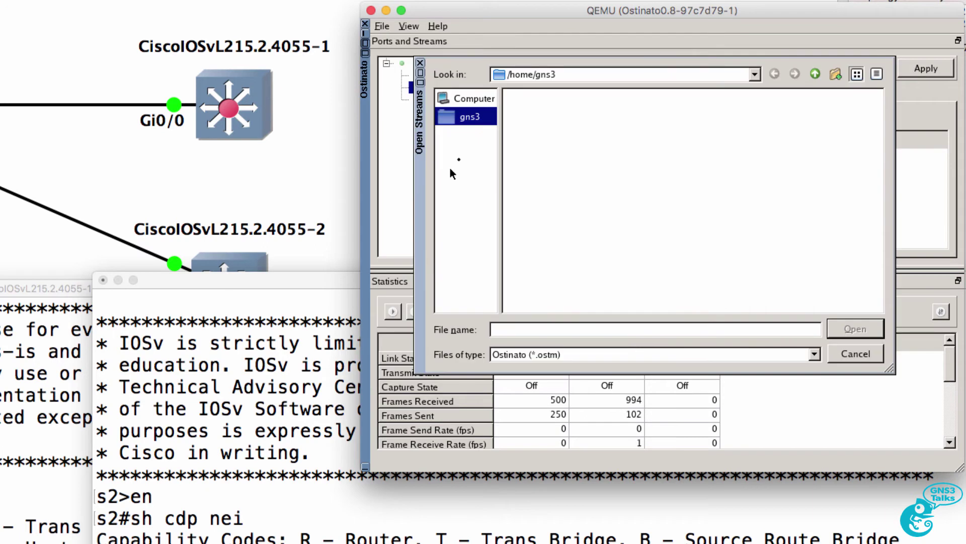
left_click(547, 361)
left_click(549, 376)
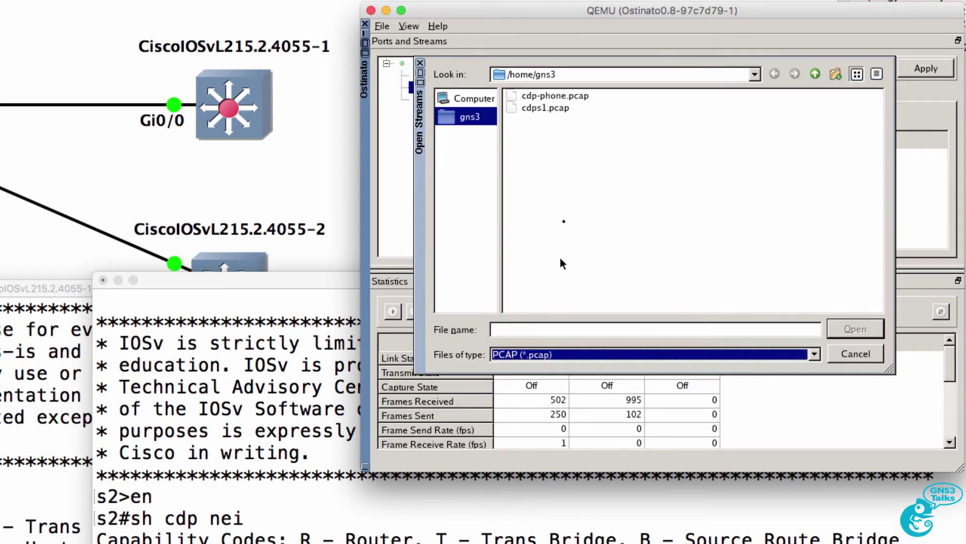
left_click(548, 107)
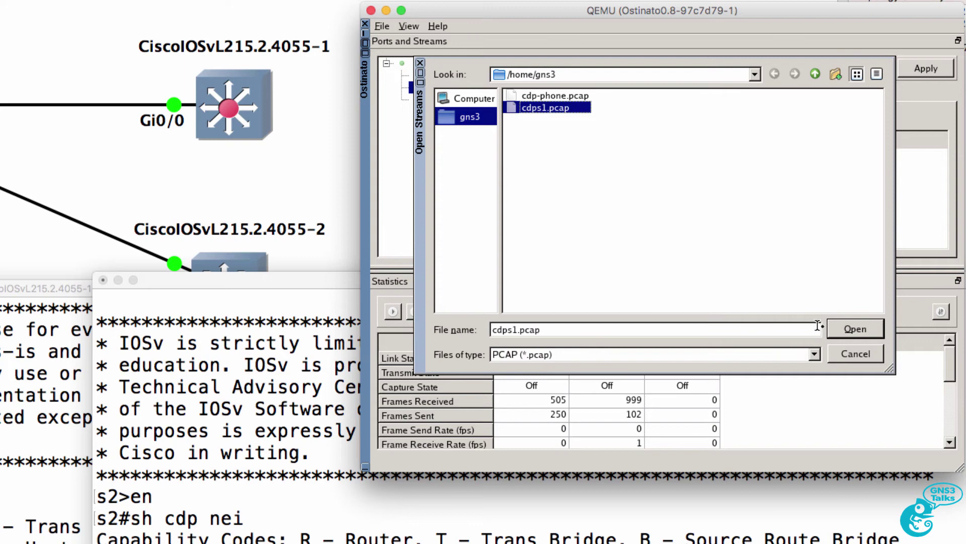
left_click(840, 331)
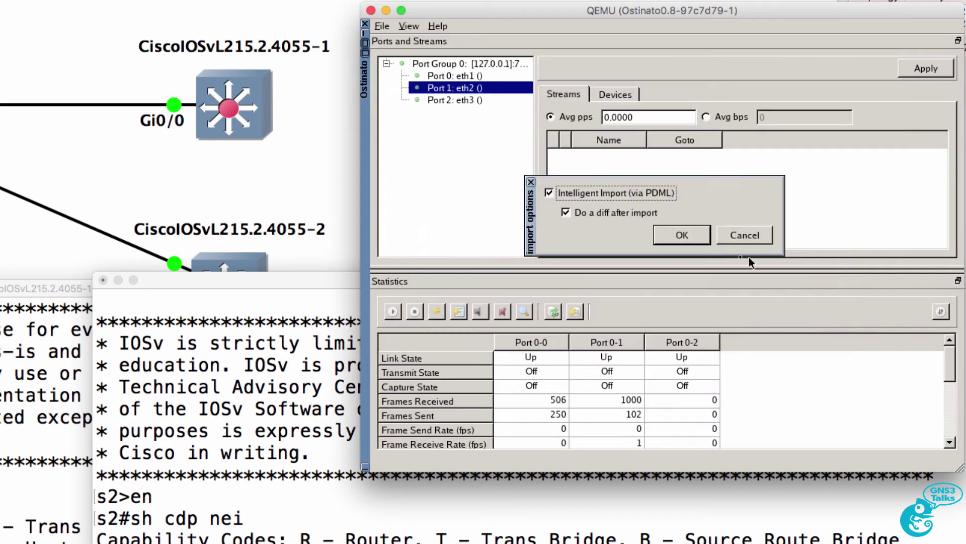
left_click(682, 235)
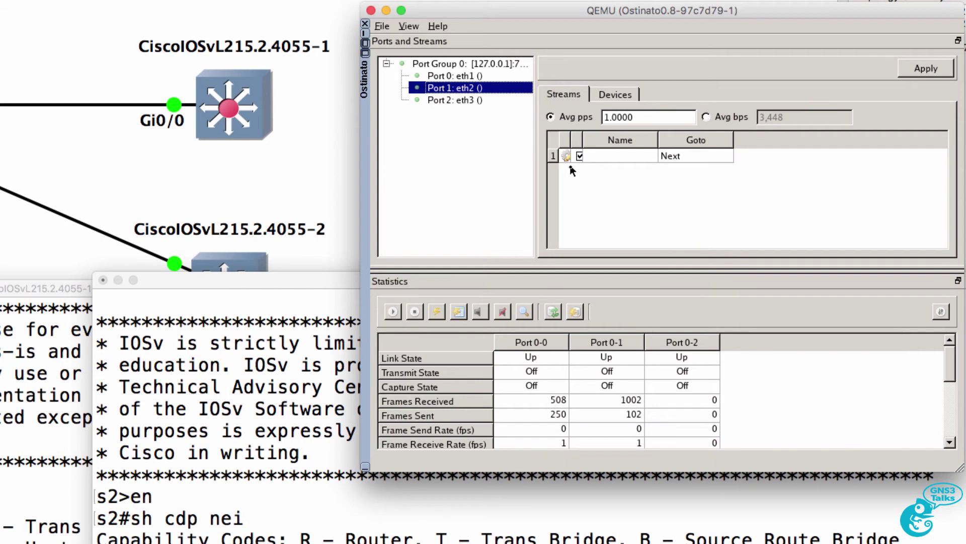
left_click(566, 157)
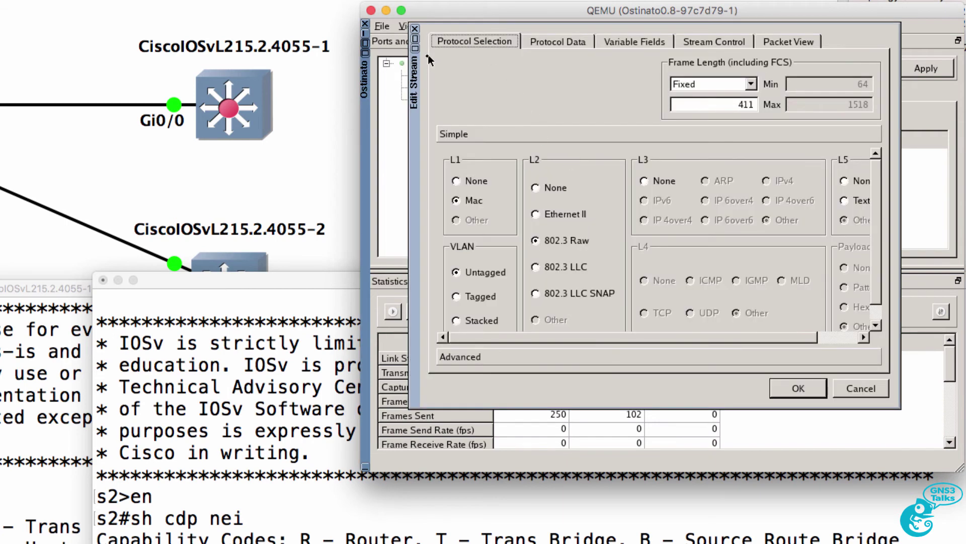
left_click_drag(414, 43, 382, 89)
left_click(503, 37)
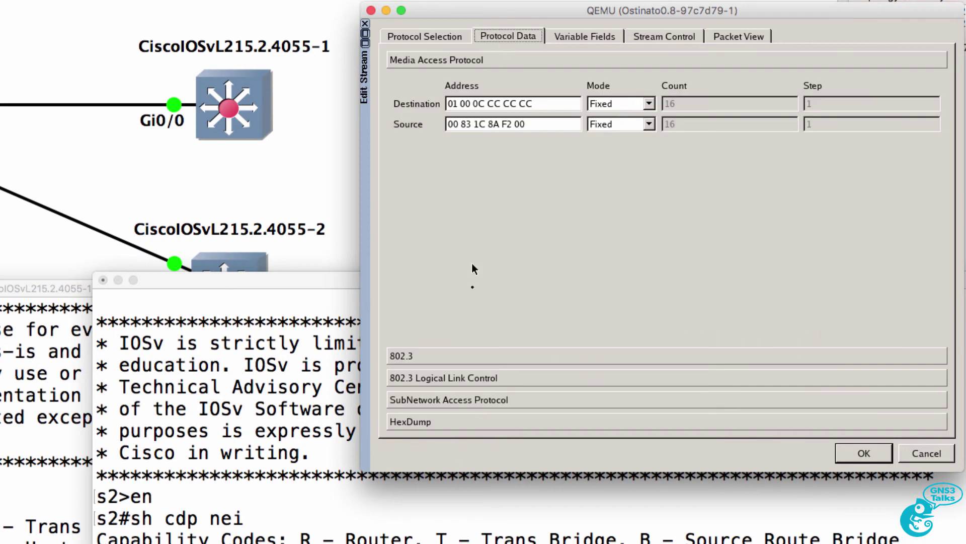
left_click(454, 424)
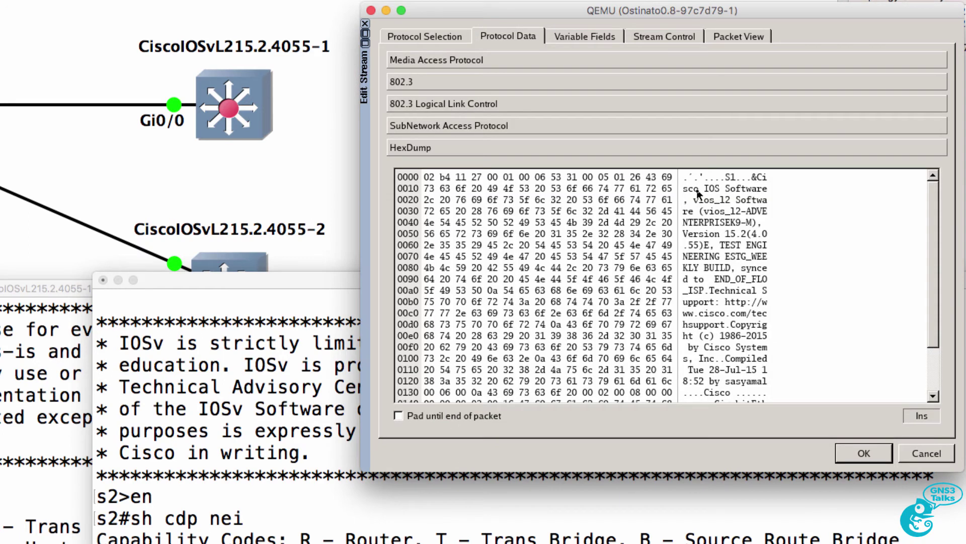
left_click_drag(696, 192, 776, 189)
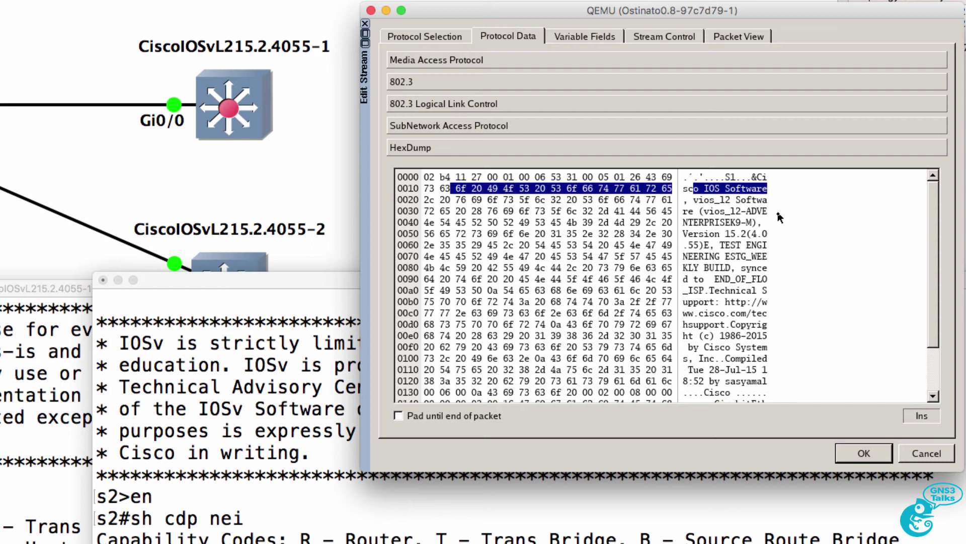
left_click_drag(721, 177, 700, 317)
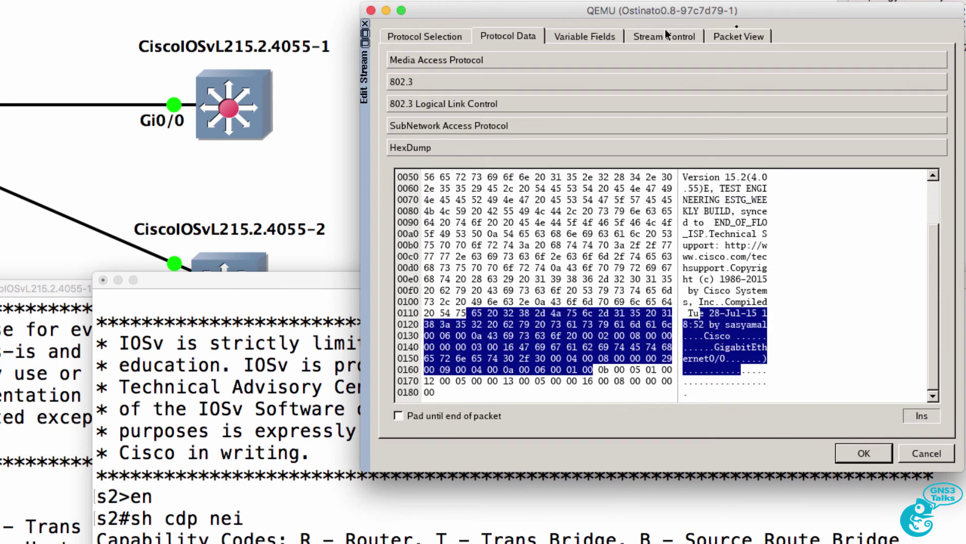
left_click(610, 36)
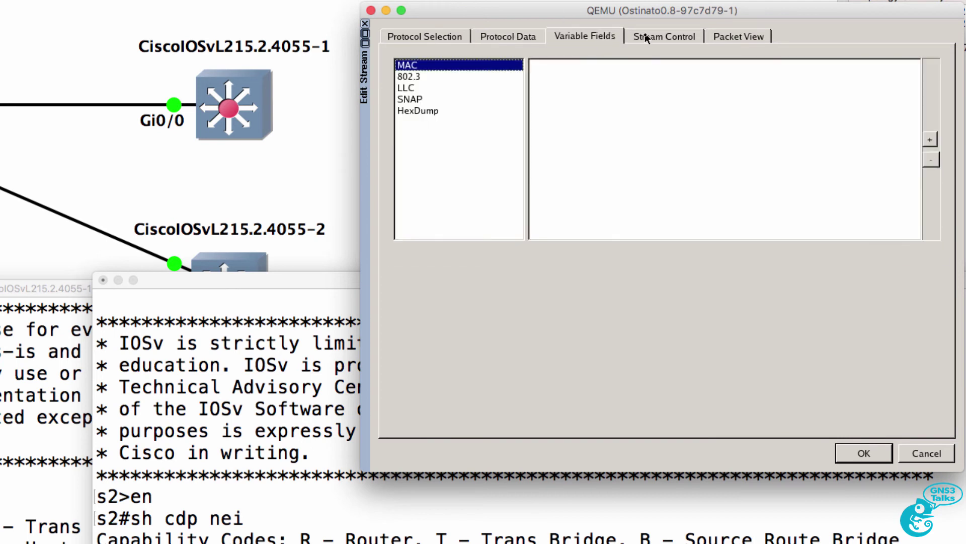
left_click(646, 37)
left_click_drag(556, 100, 603, 98)
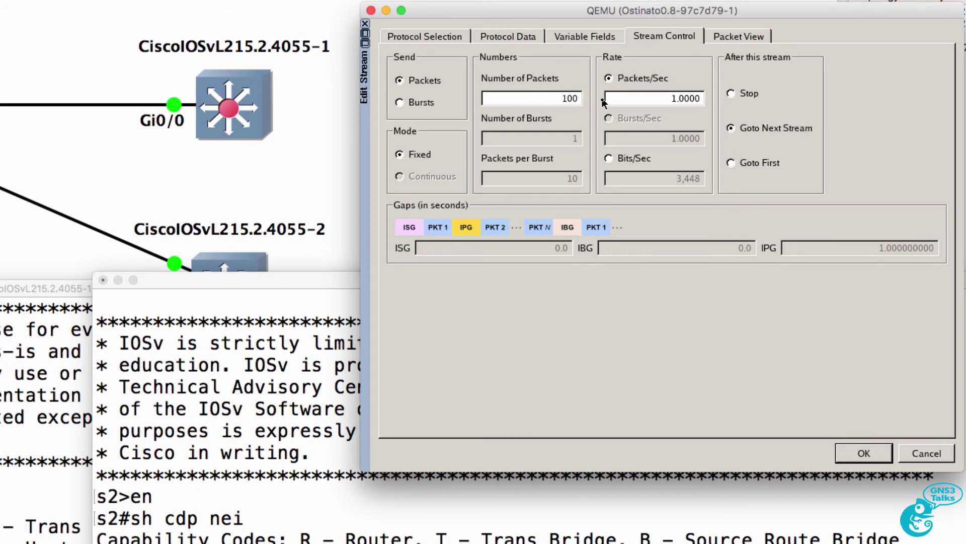
Close the stream editor, apply the stream to eth2 and select the Port 0-1 statistics column
left_click(864, 456)
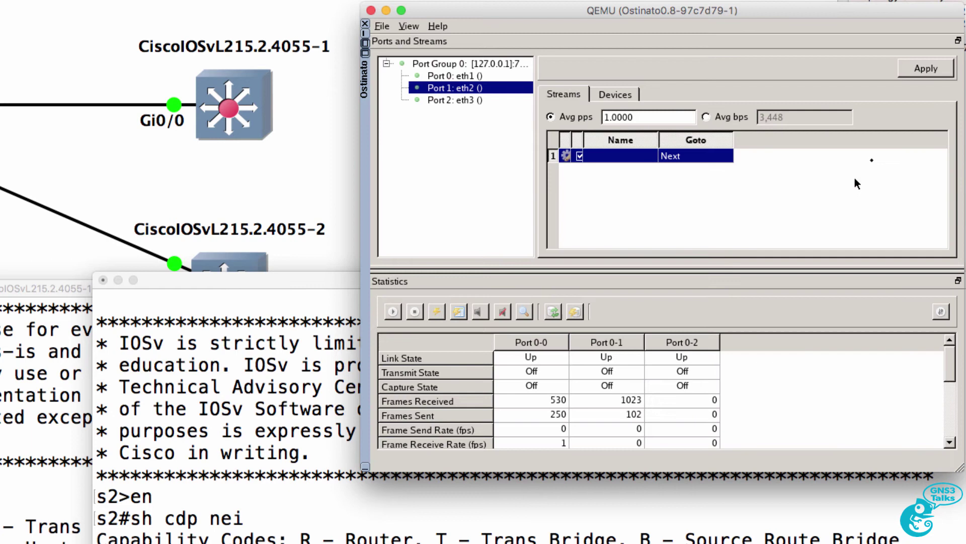
left_click(921, 76)
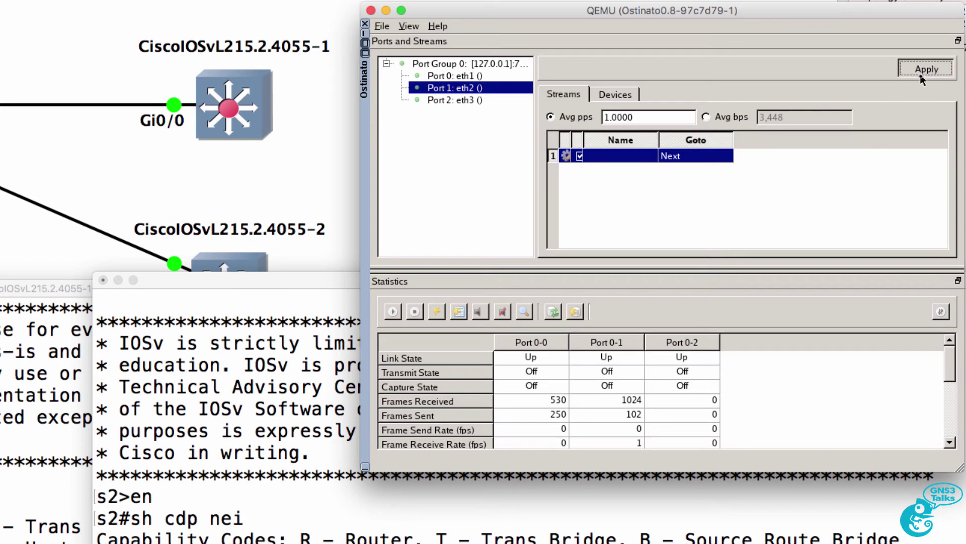
left_click(608, 346)
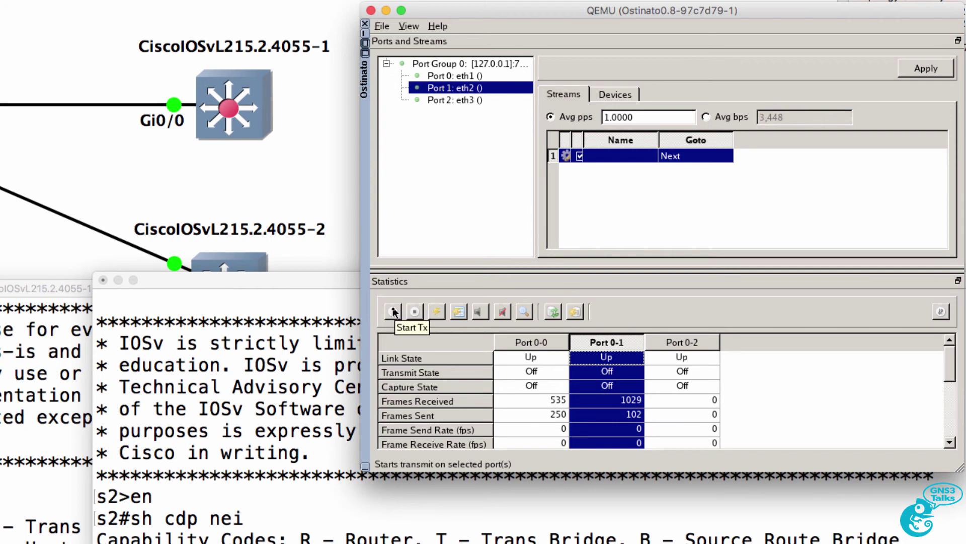
Rerun the previous sh cdp nei command on the s2 console
left_click(385, 498)
key("Up")
key("Return")
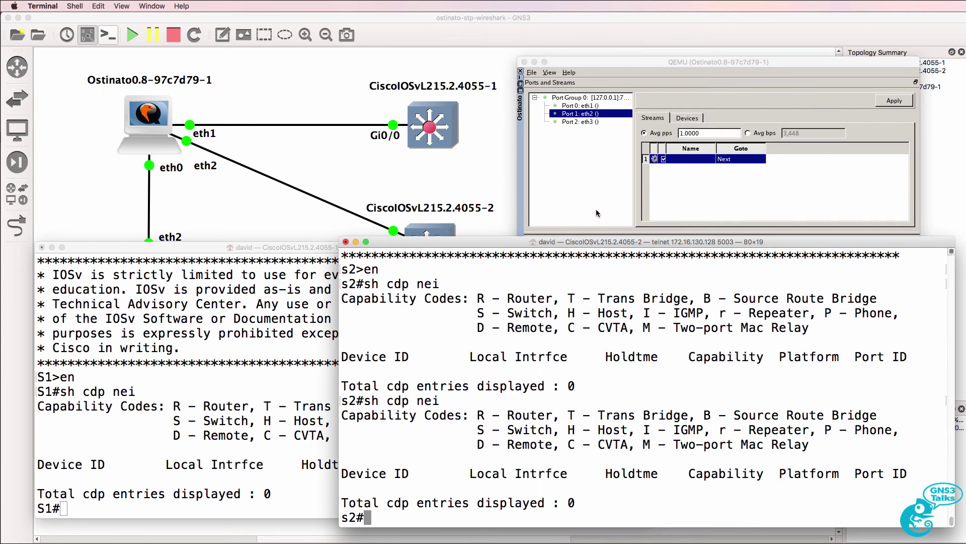
Rerun sh cdp nei on s2, which now lists S1 on Gig 0/0
left_click(660, 85)
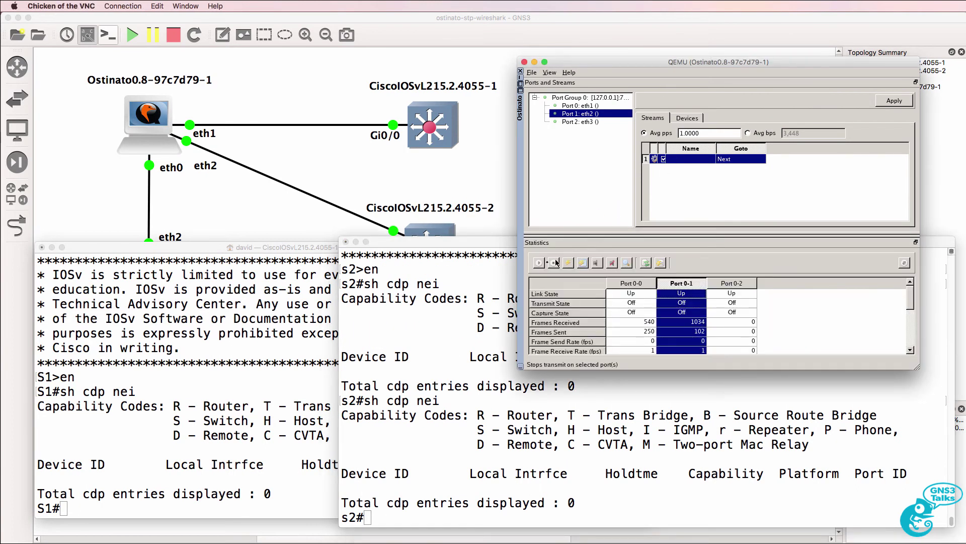
left_click(539, 423)
key("Up")
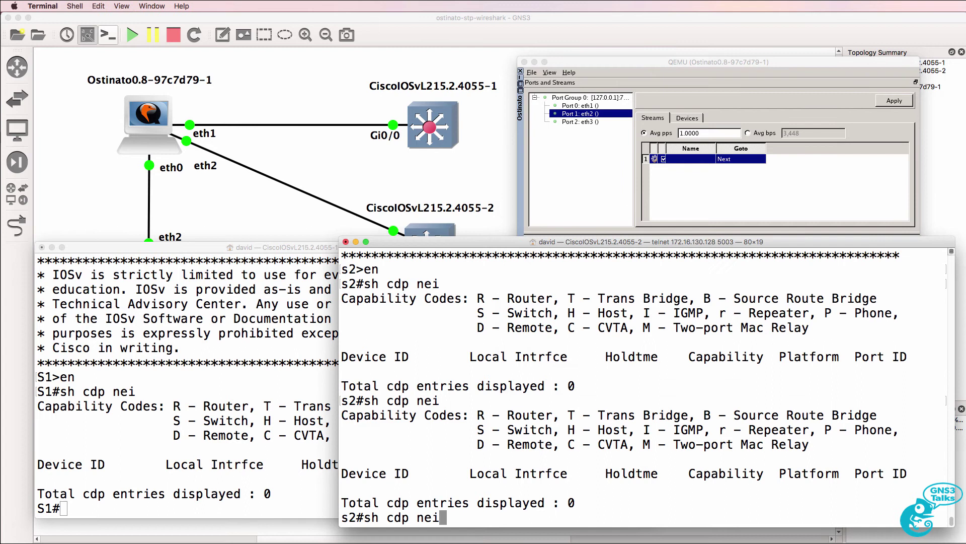
key("Return")
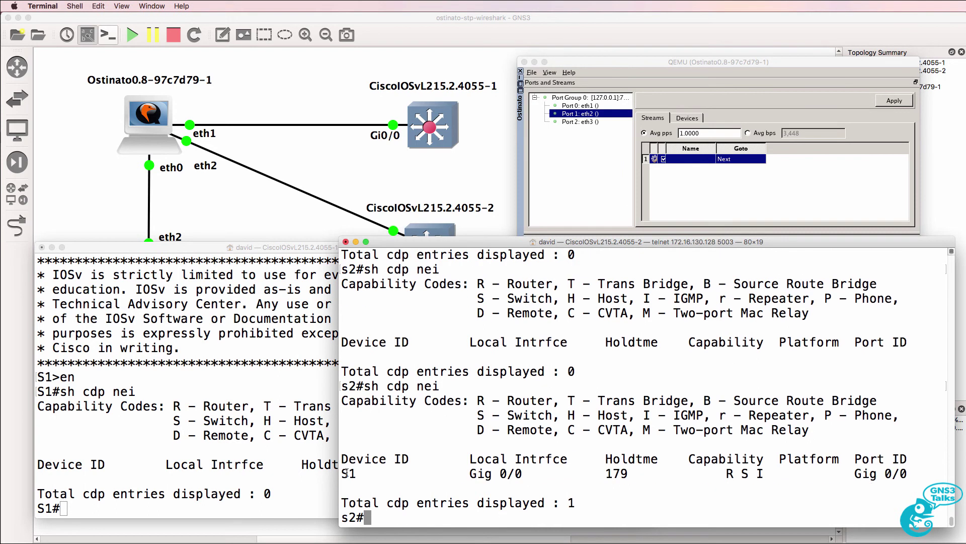
Highlight the new S1 entry and compare the earlier 0-entry total with the new 1-entry total
left_click_drag(347, 473, 923, 476)
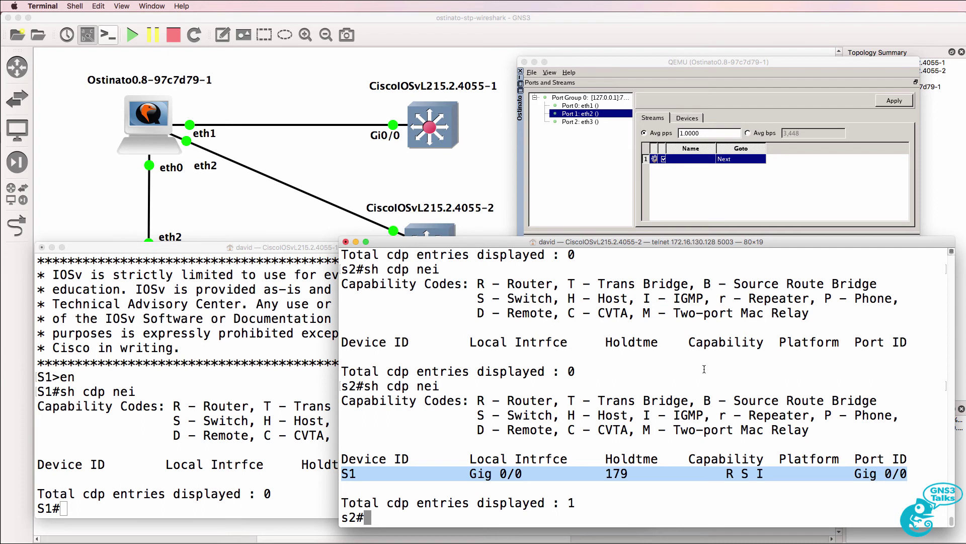
left_click(342, 271)
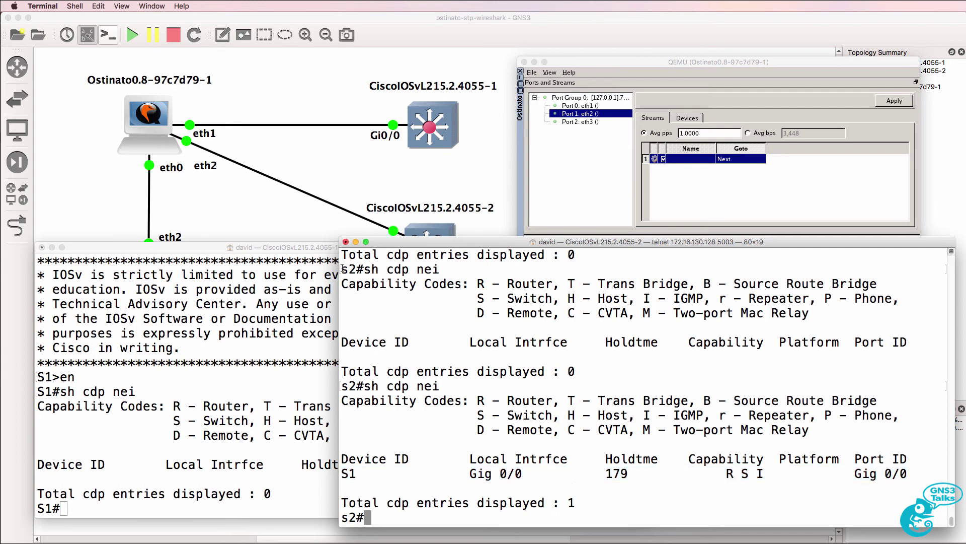
left_click_drag(343, 269, 346, 371)
left_click(573, 371)
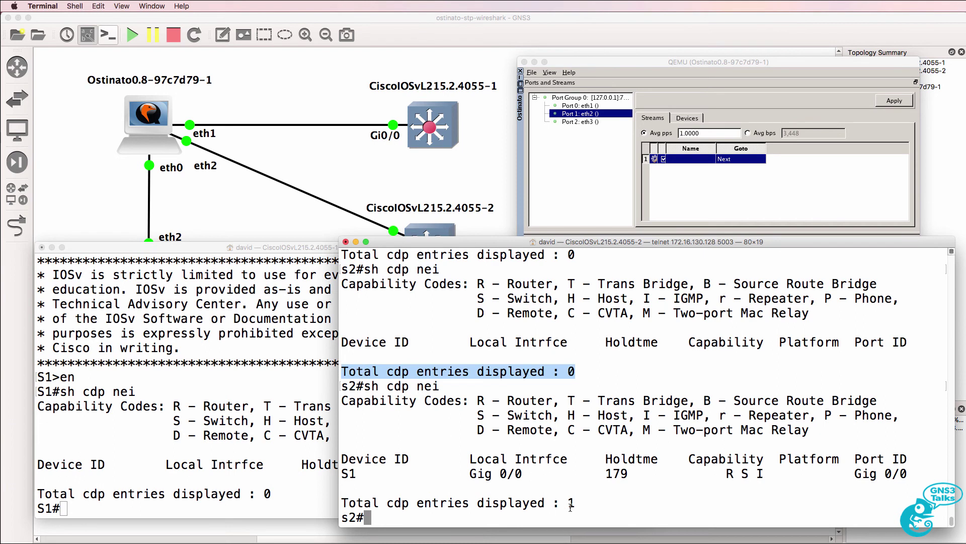
left_click_drag(581, 504, 343, 503)
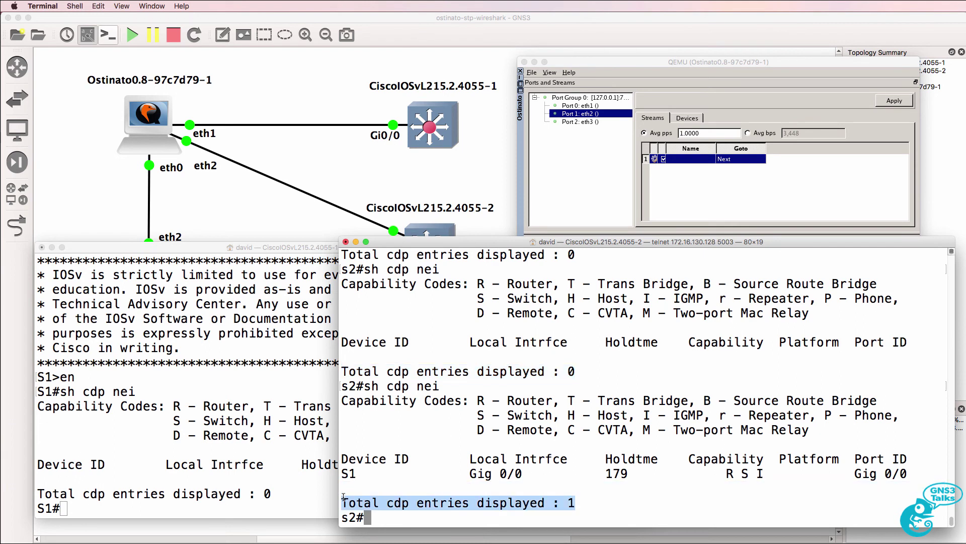
Run sh cdp nei detail on s2 and scroll up to its output
left_click(343, 504)
key("Up")
type("detail")
key("Return")
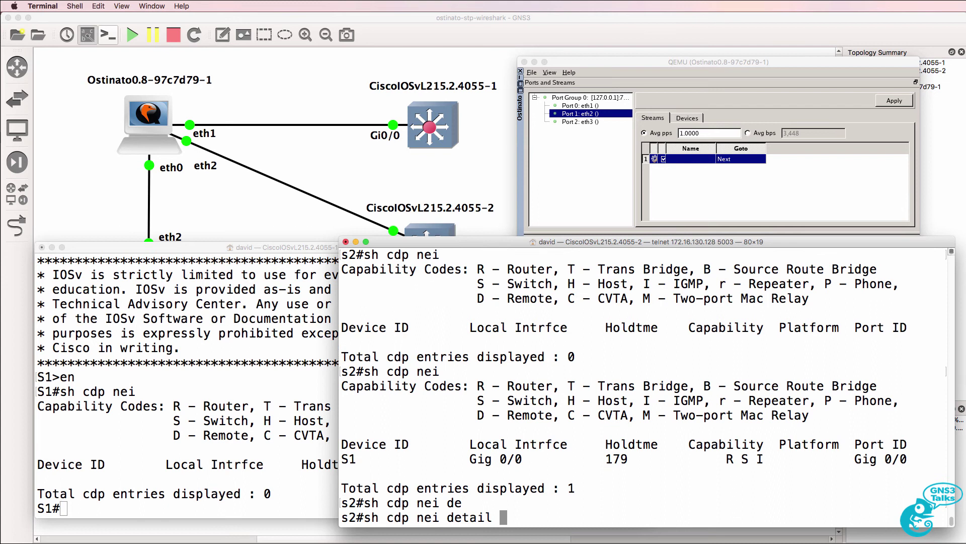
scroll(475, 387, "up", 5)
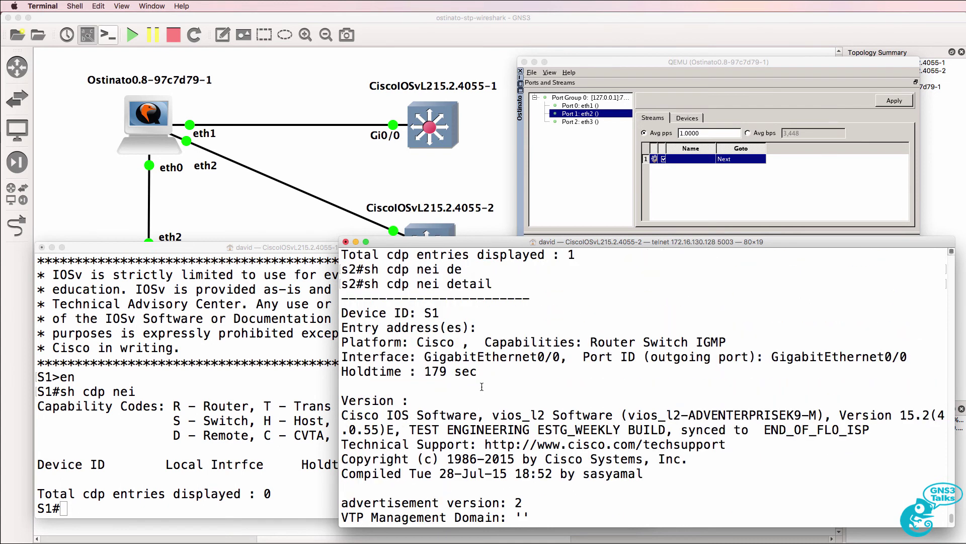
Highlight S1's device ID, platform, interface, holdtime and vios_l2 software version
left_click_drag(460, 326, 321, 333)
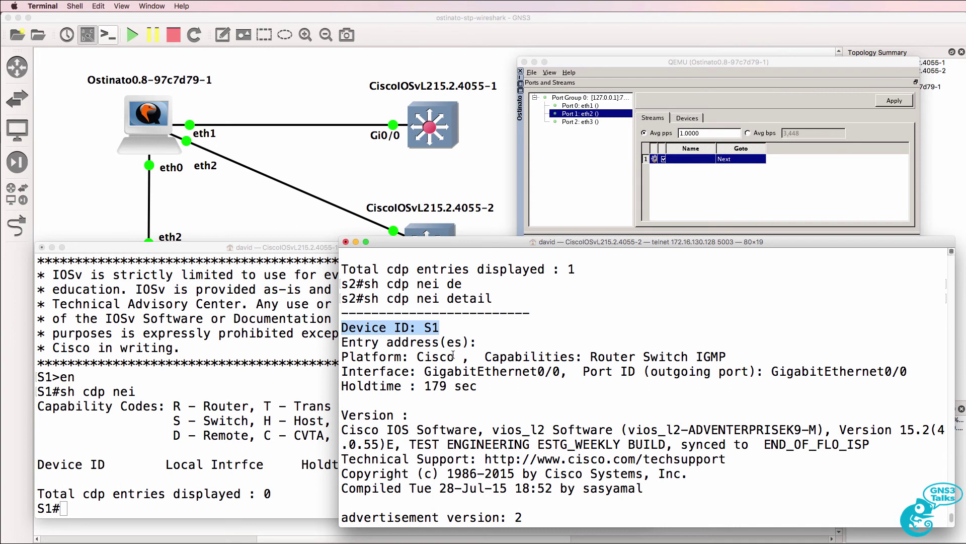
left_click_drag(409, 356, 717, 417)
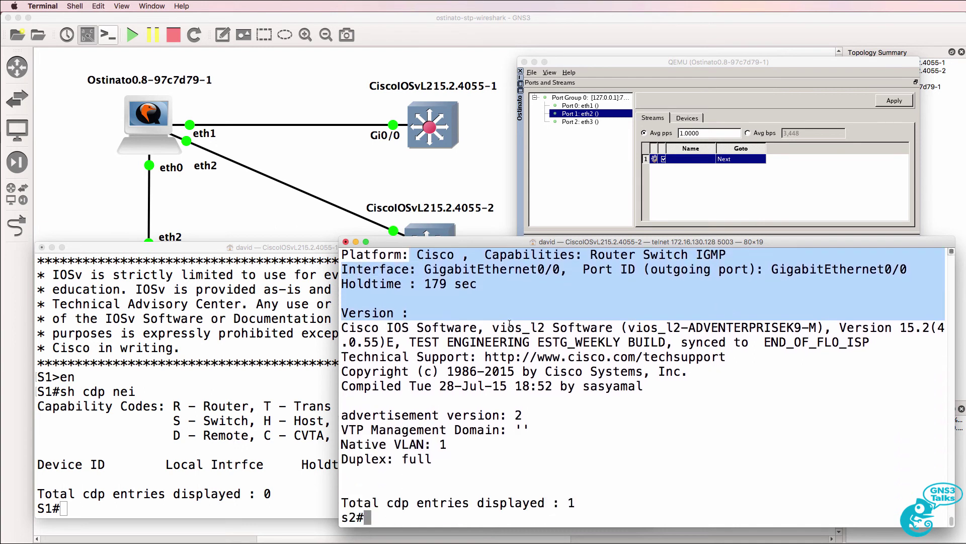
left_click_drag(485, 327, 606, 327)
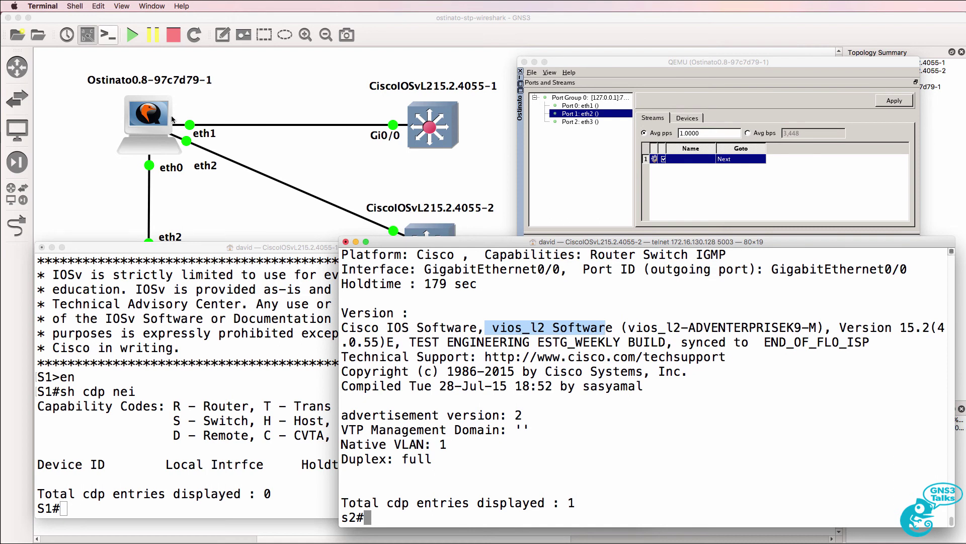
left_click(210, 108)
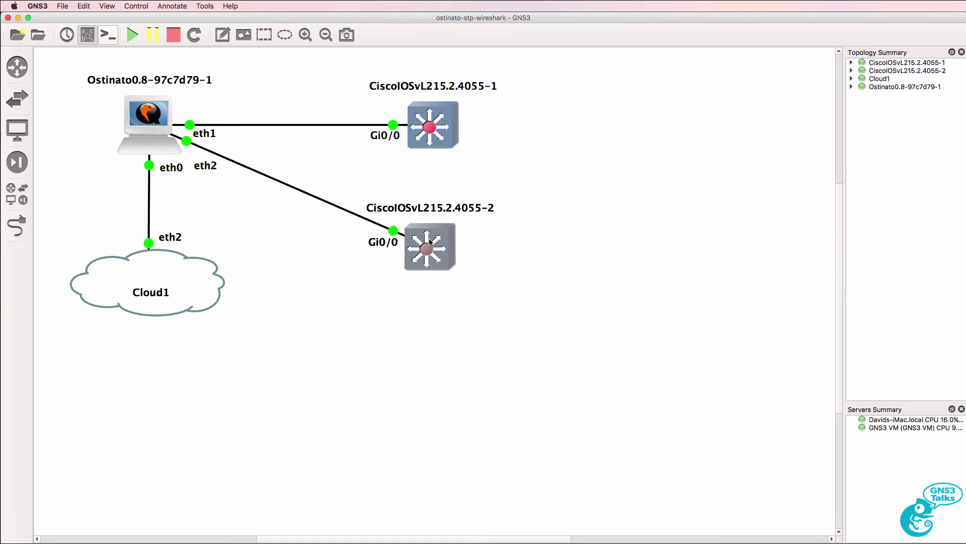
Run sh cdp nei on S1 (0 entries) and on s2 (S1 on Gig 0/0)
mouse_move(429, 240)
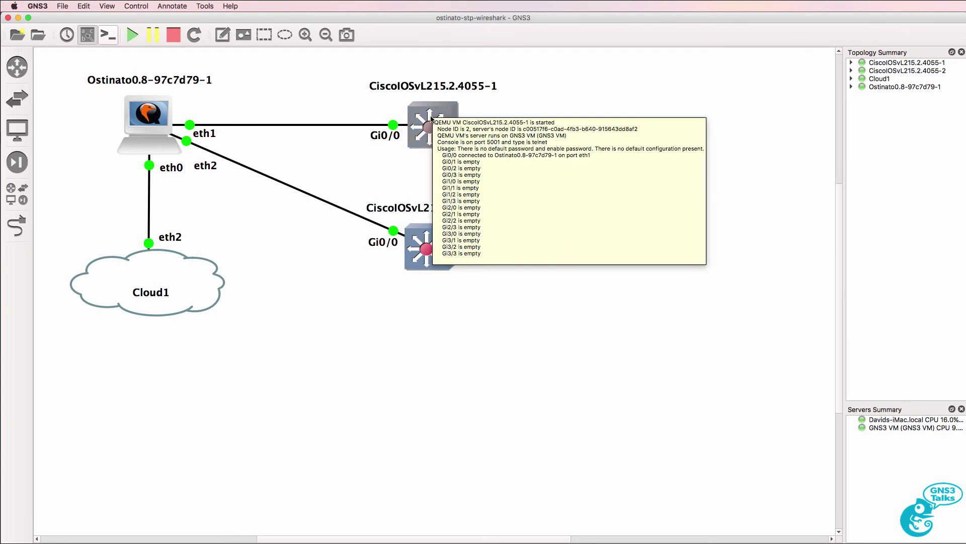
key("super+Tab")
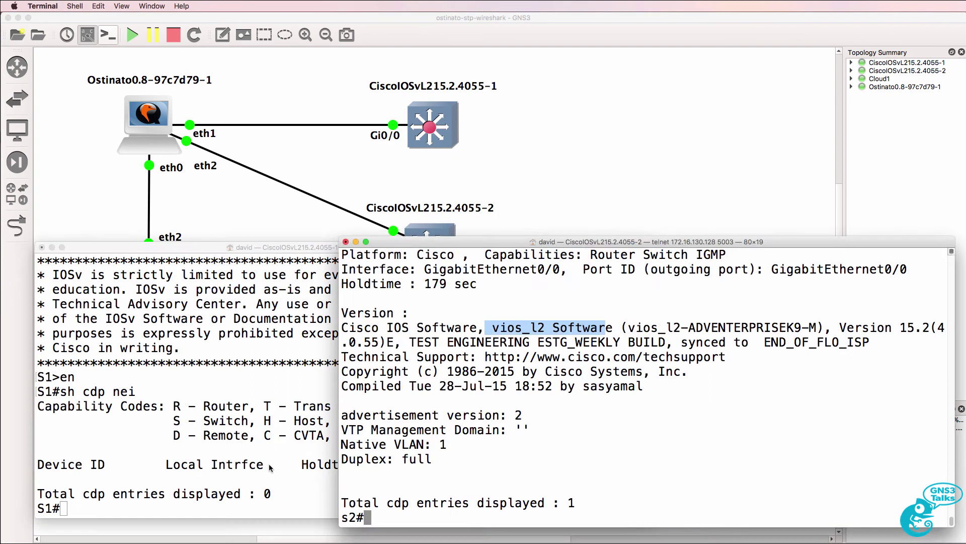
key("super+grave")
type("sh cdp nei")
key("Return")
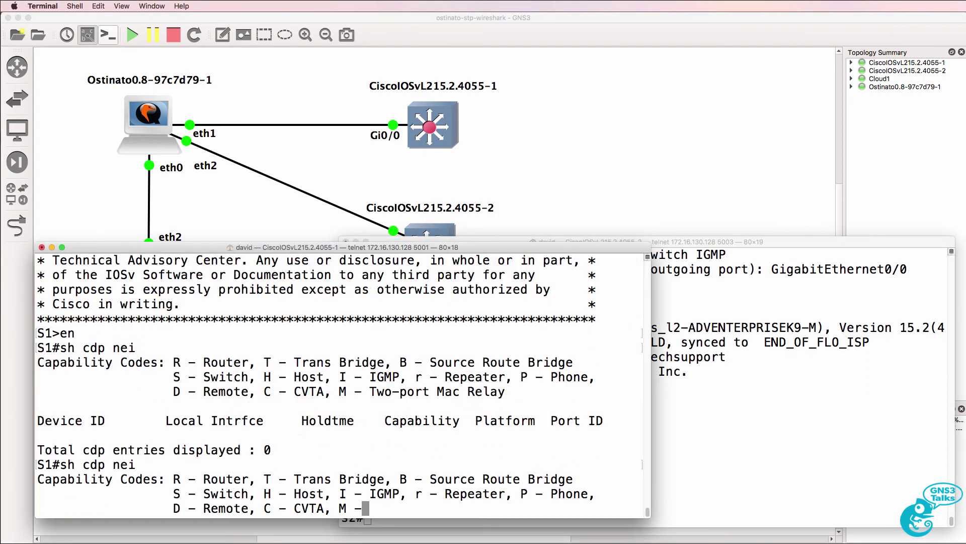
left_click(830, 425)
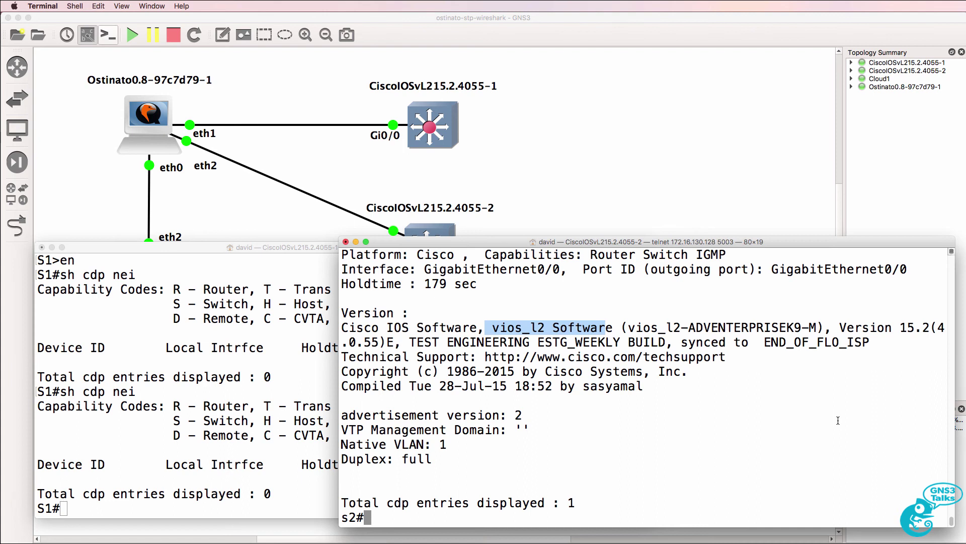
type("sh cdp nei")
key("Return")
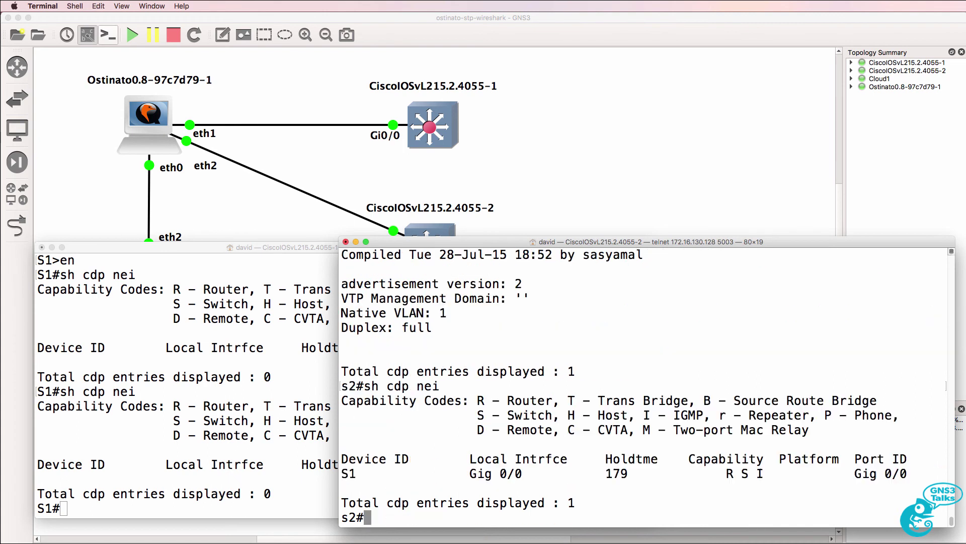
Bring the GNS3 topology with the Ostinato node, both switches and Cloud1 to the front
left_click(789, 101)
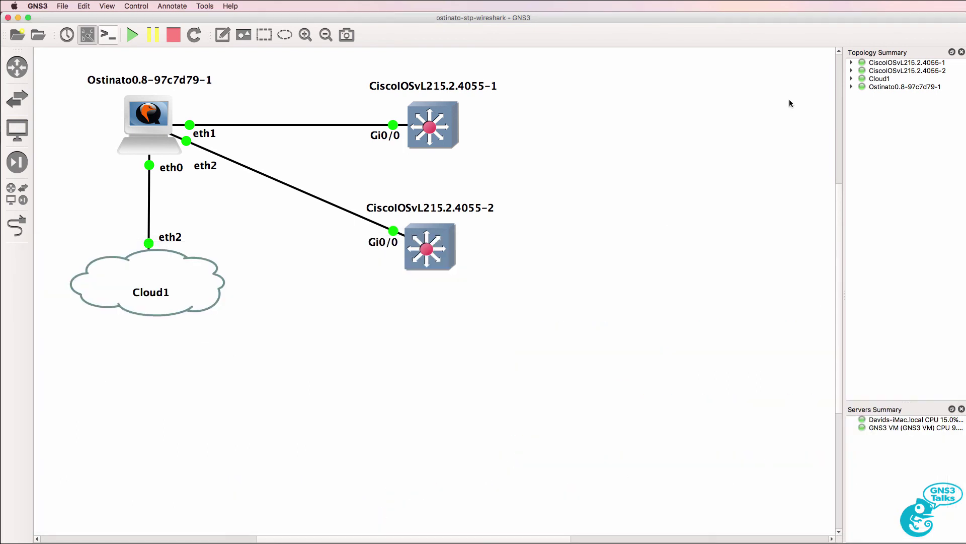